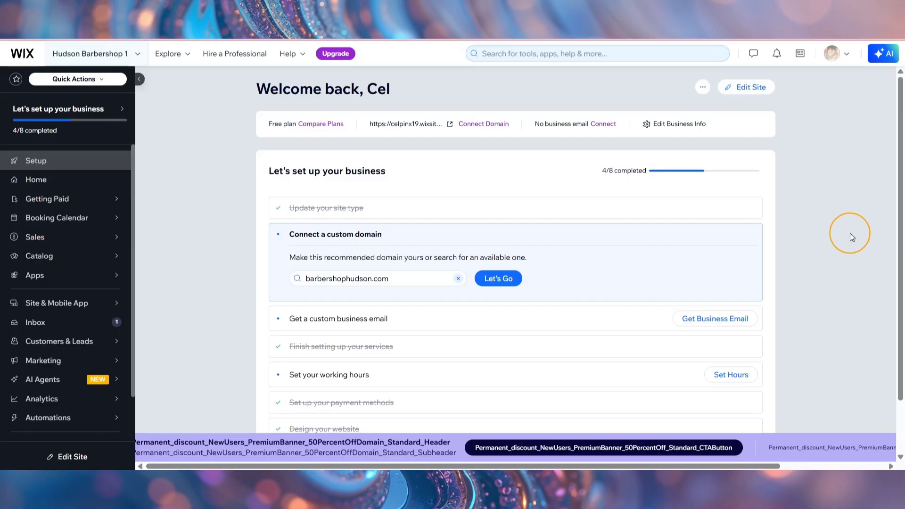
# Start a new recurring invoice from the site's Invoices page
pyautogui.moveTo(41, 205)
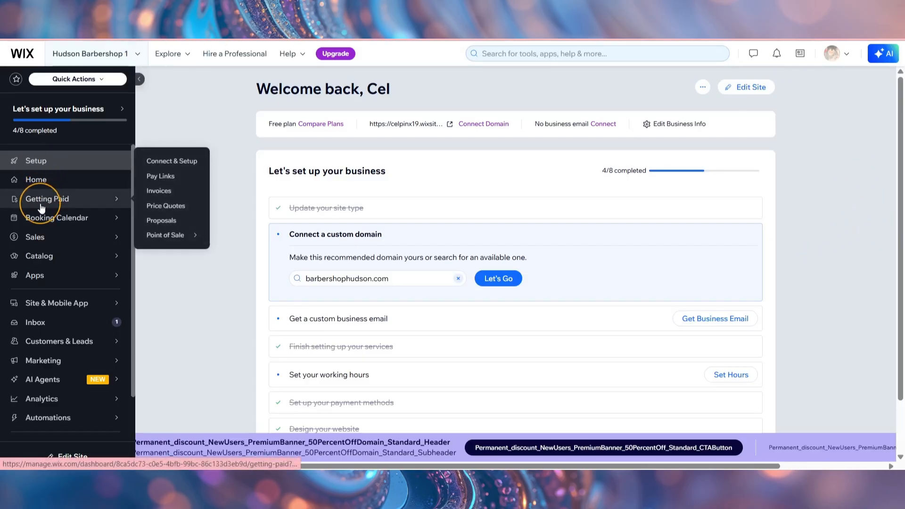
pyautogui.click(174, 196)
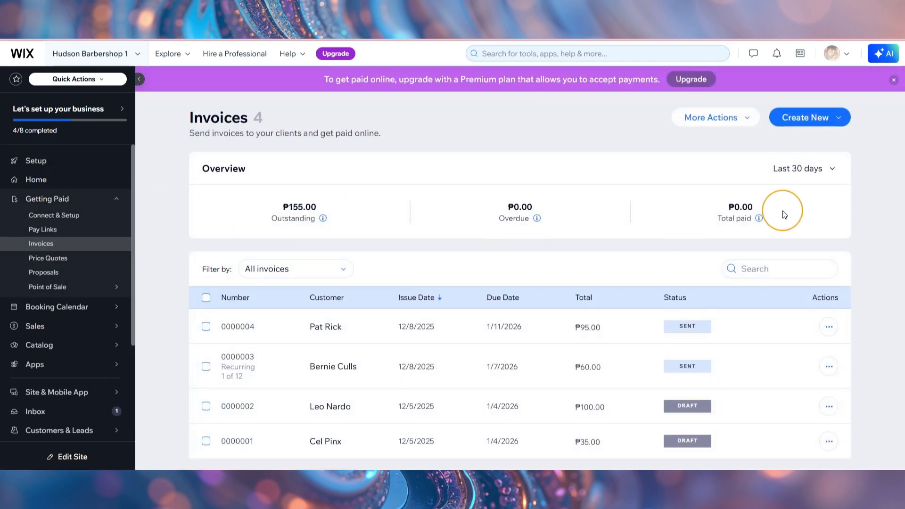
pyautogui.click(824, 123)
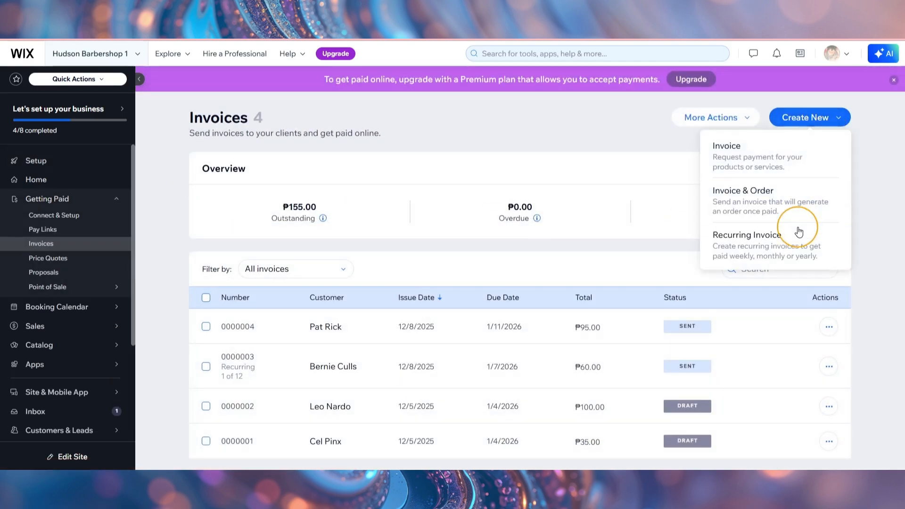
pyautogui.click(795, 245)
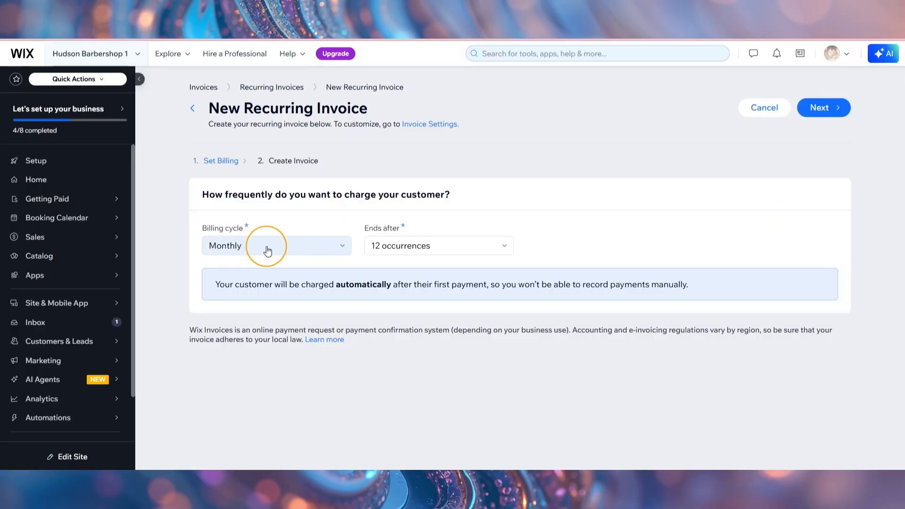
# Set the monthly recurring invoice to end after a custom number of 20 occurrences
pyautogui.click(405, 257)
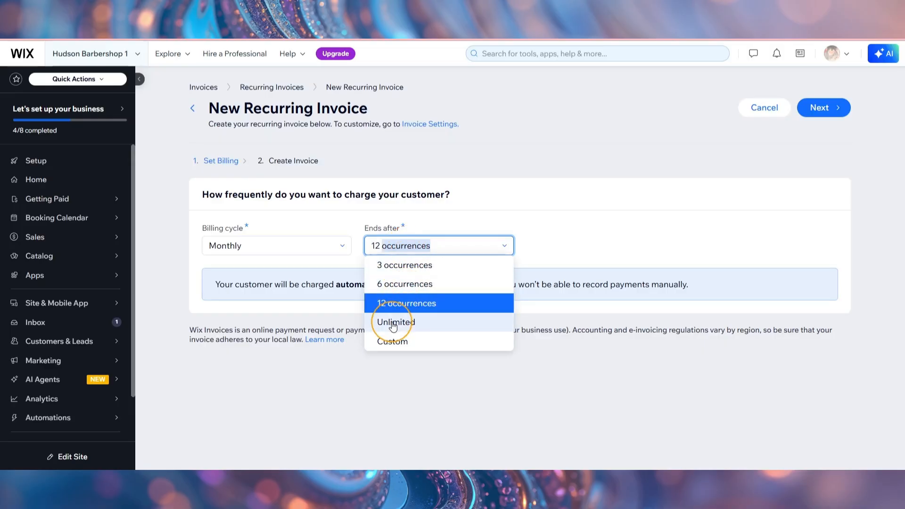
pyautogui.click(393, 343)
pyautogui.write('20')
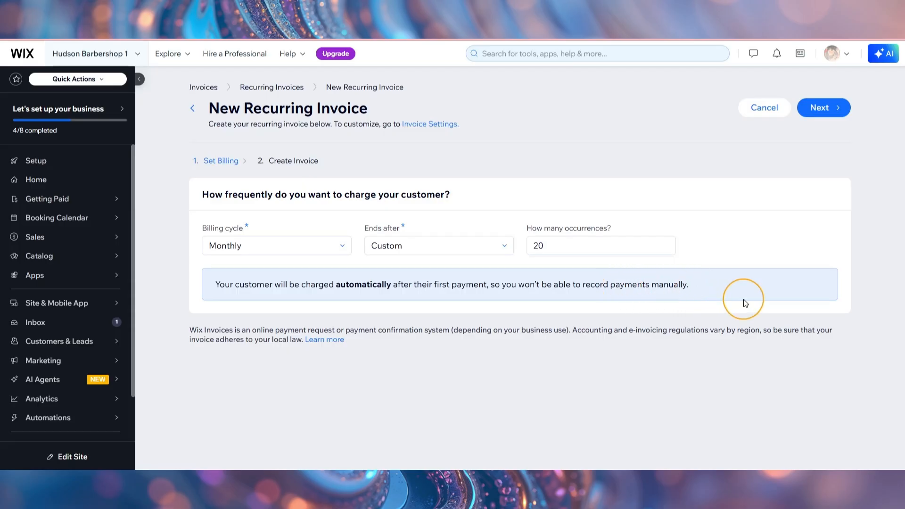
# Continue to the invoice creation stage and set the due date to within 7 days
pyautogui.click(832, 116)
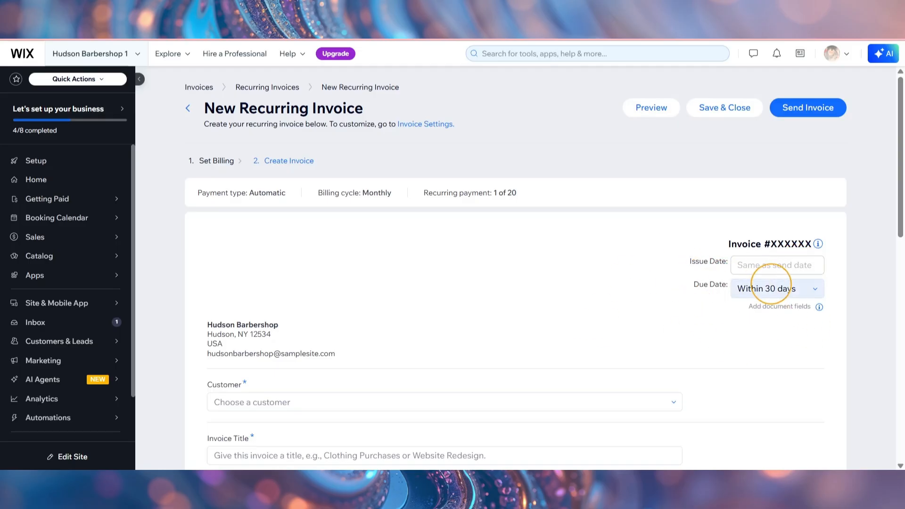
pyautogui.click(816, 293)
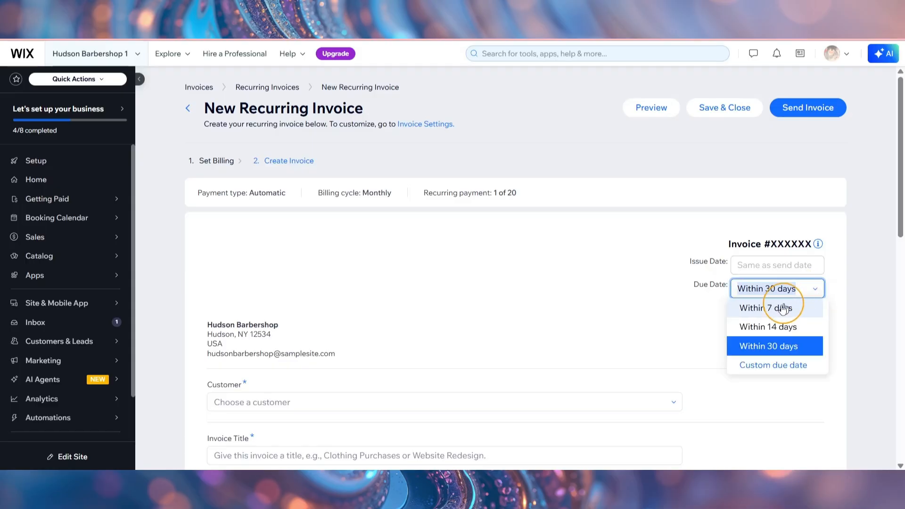
pyautogui.click(783, 306)
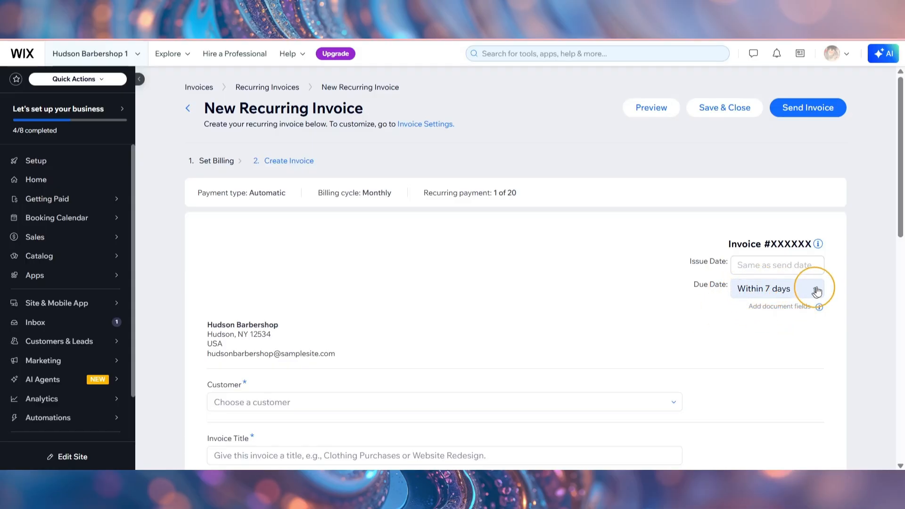
# Examine the business details shown on the invoice and locate the site settings in the dashboard navigation
pyautogui.scroll(-4, 891, 228)
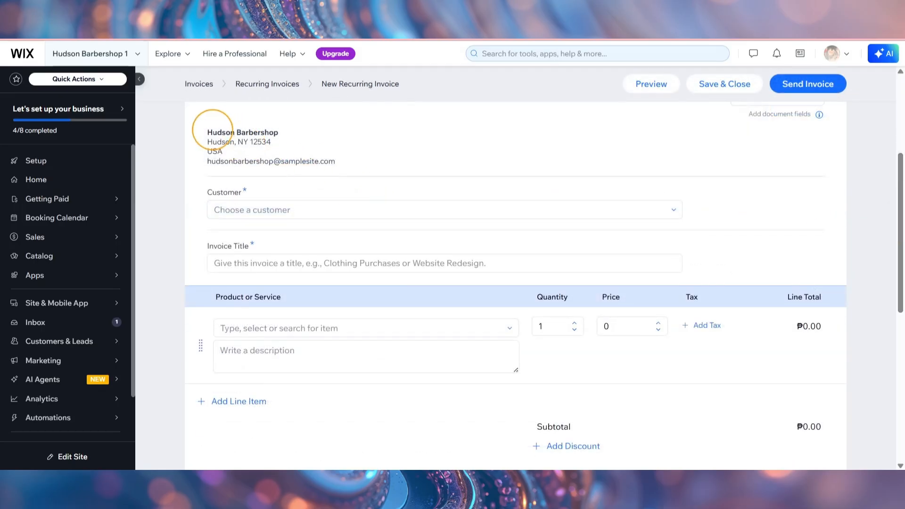
pyautogui.moveTo(204, 127); pyautogui.dragTo(343, 166)
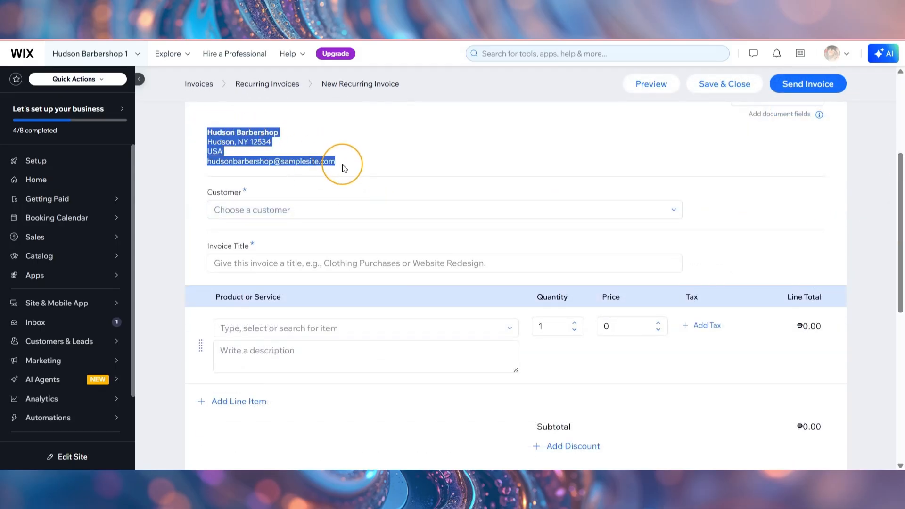
pyautogui.click(332, 159)
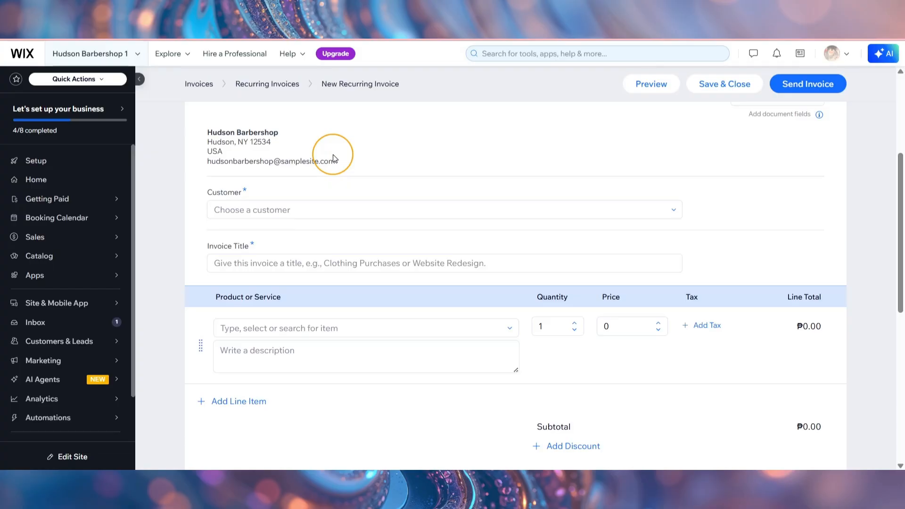
pyautogui.moveTo(336, 161); pyautogui.dragTo(212, 132)
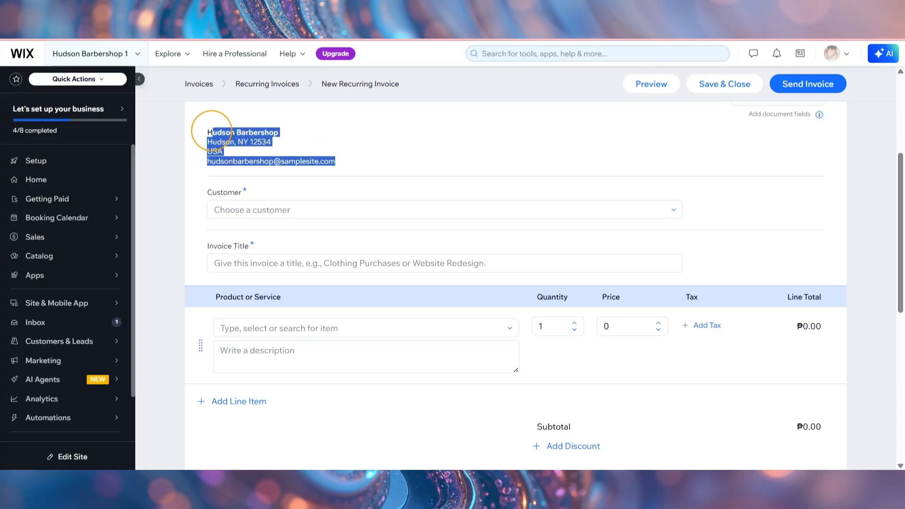
pyautogui.click(262, 157)
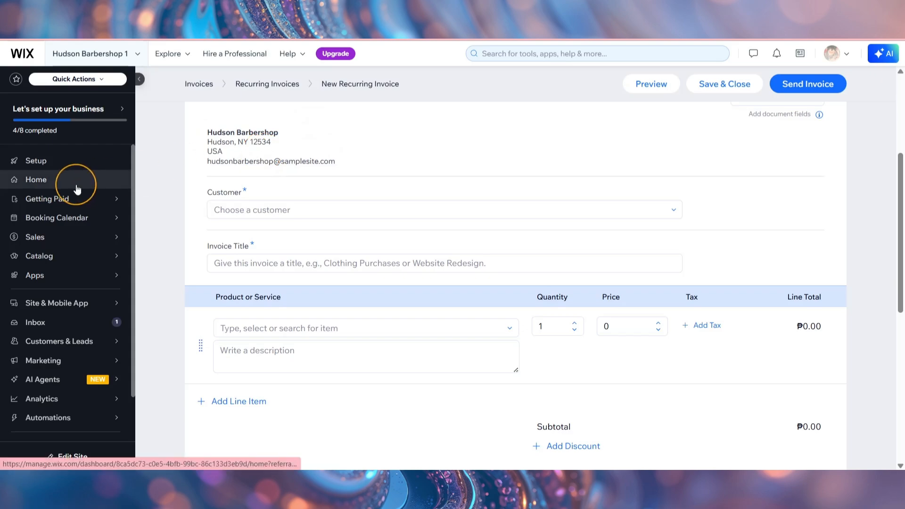
pyautogui.scroll(-1, 75, 186)
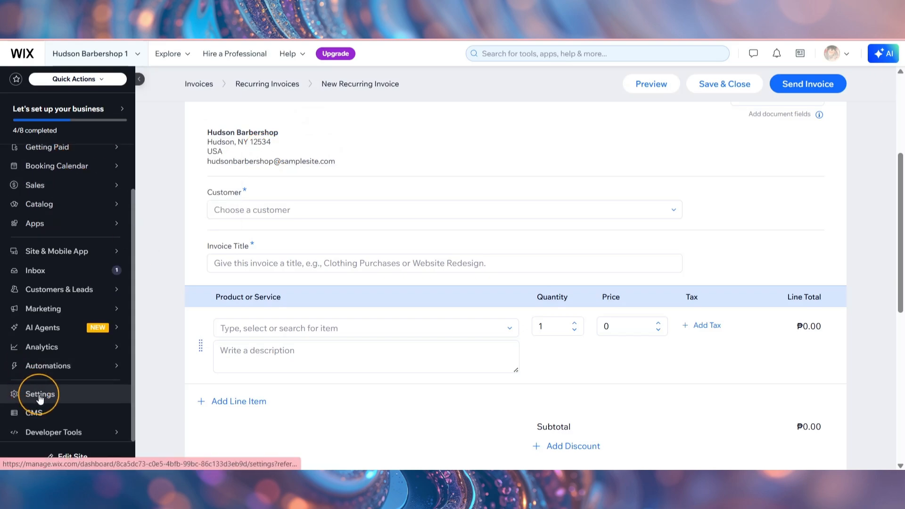
# Choose the last existing contact in the customer list as the invoice's customer
pyautogui.scroll(-1, 469, 170)
pyautogui.scroll(-1, 470, 171)
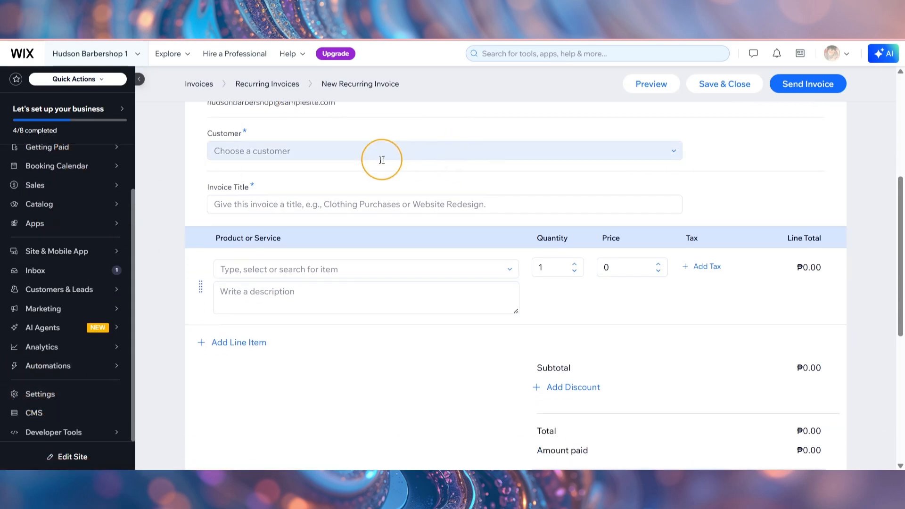
pyautogui.click(250, 151)
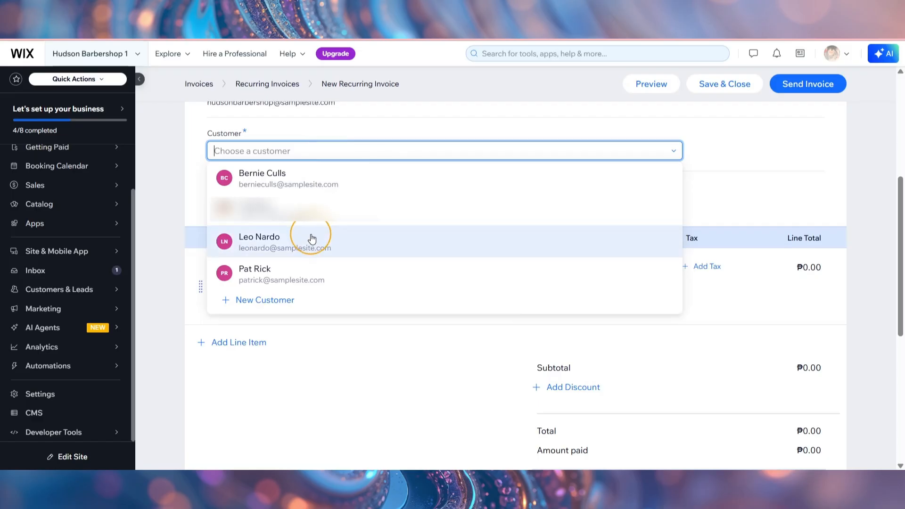
pyautogui.click(340, 272)
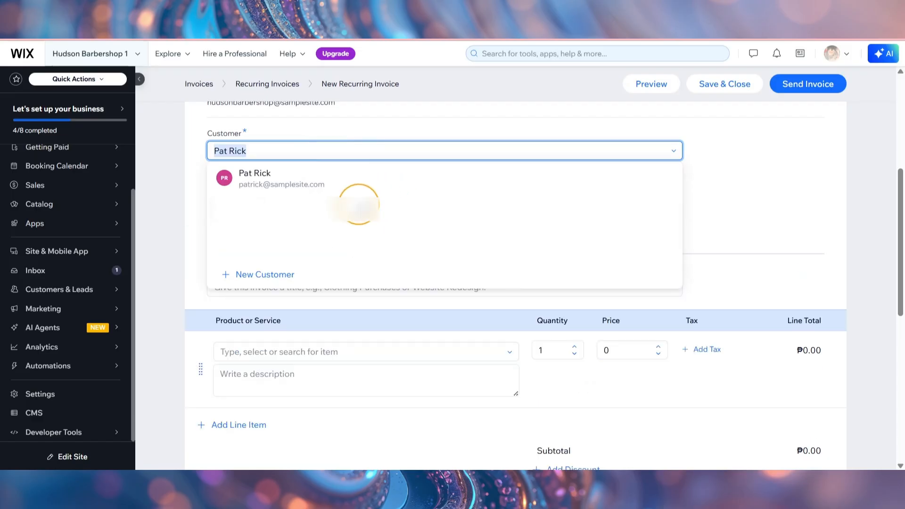
# Review the fields of the new customer contact form and close it without creating a contact
pyautogui.click(251, 279)
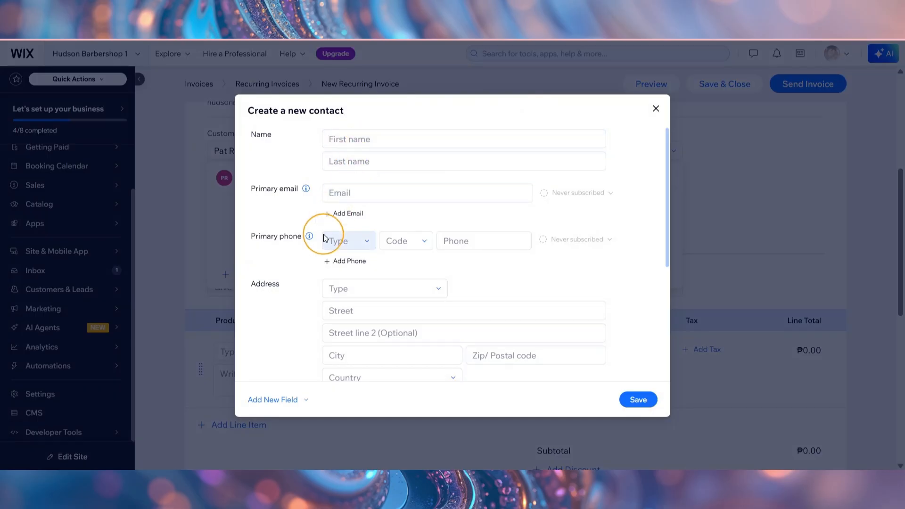
pyautogui.scroll(-5, 367, 268)
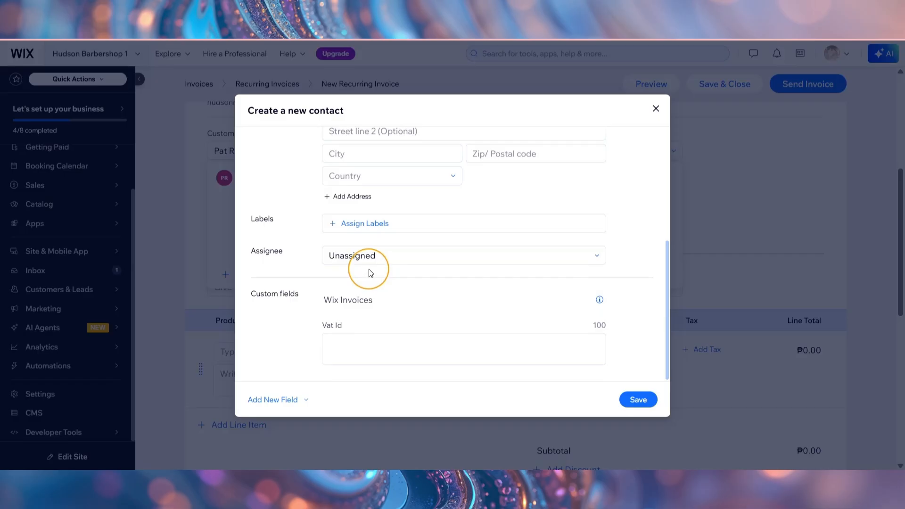
pyautogui.scroll(5, 371, 273)
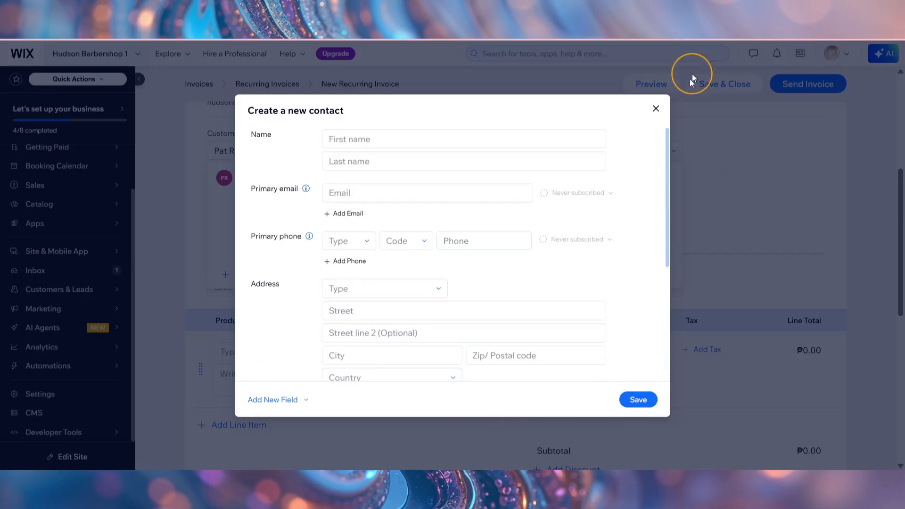
pyautogui.click(655, 111)
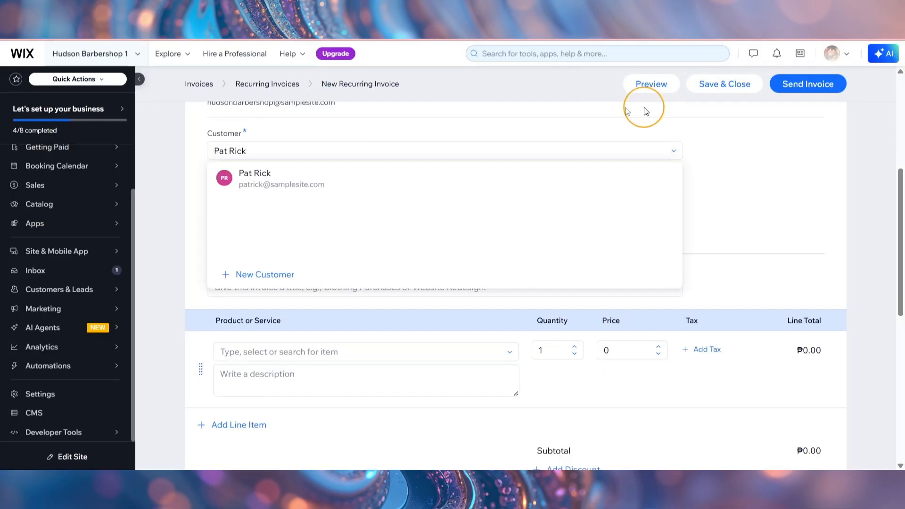
# Confirm the existing customer and title the invoice "Hudson Barber Shop Invoice"
pyautogui.click(279, 180)
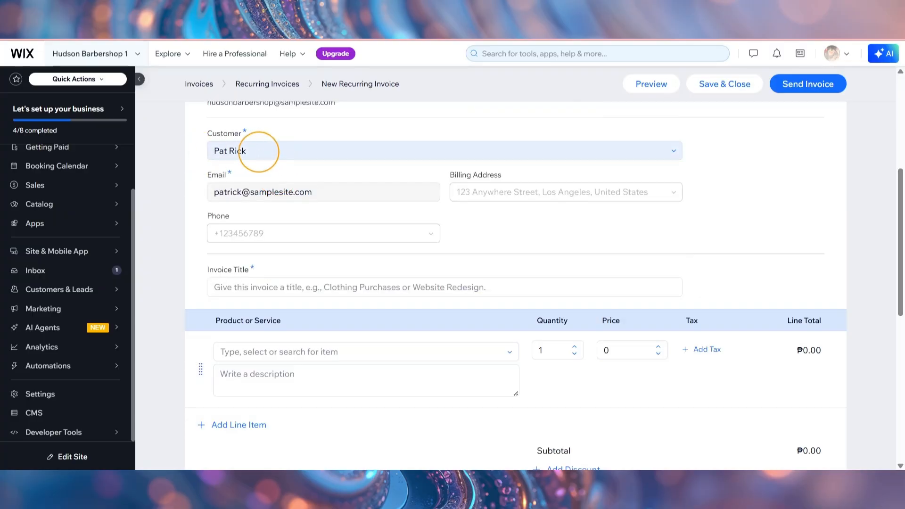
pyautogui.scroll(-3, 259, 152)
pyautogui.click(358, 167)
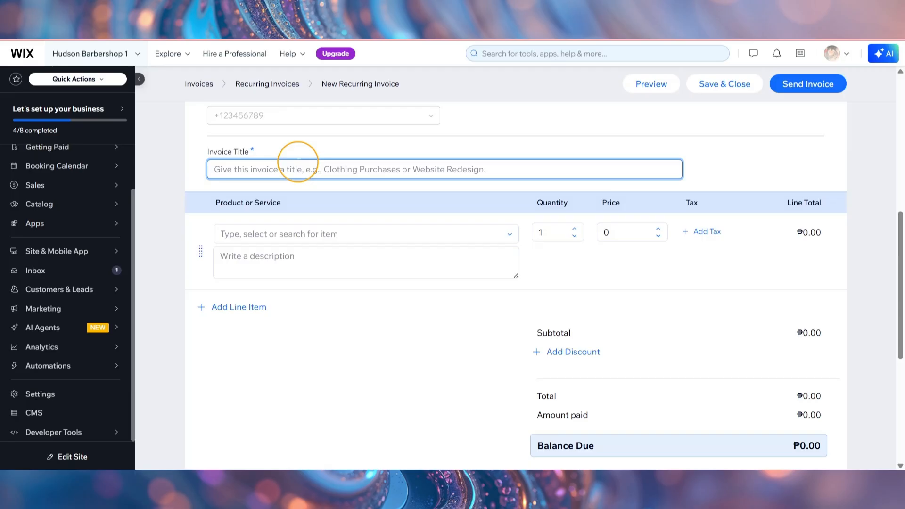
pyautogui.write('Hudson Barber Shop Invoice')
pyautogui.click(525, 152)
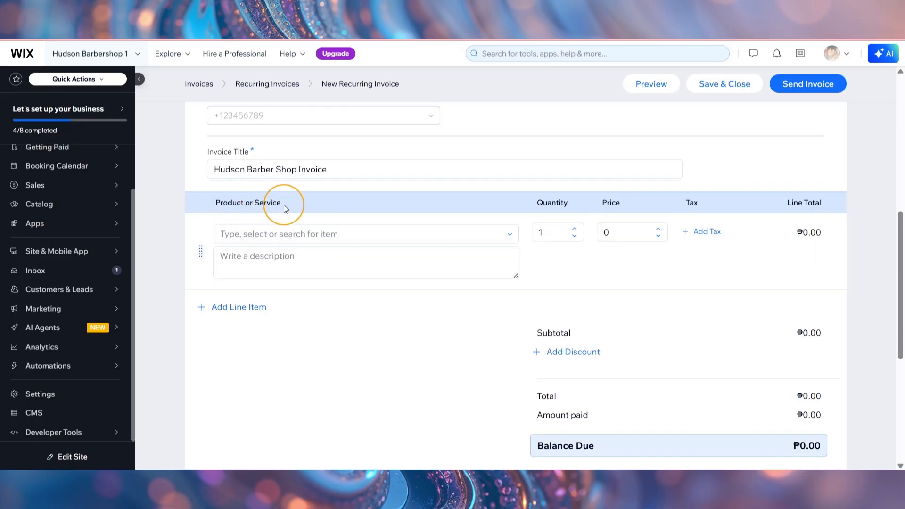
# Add the booking services Shave & Trim and Haircut to the invoice as two separate line items
pyautogui.click(512, 238)
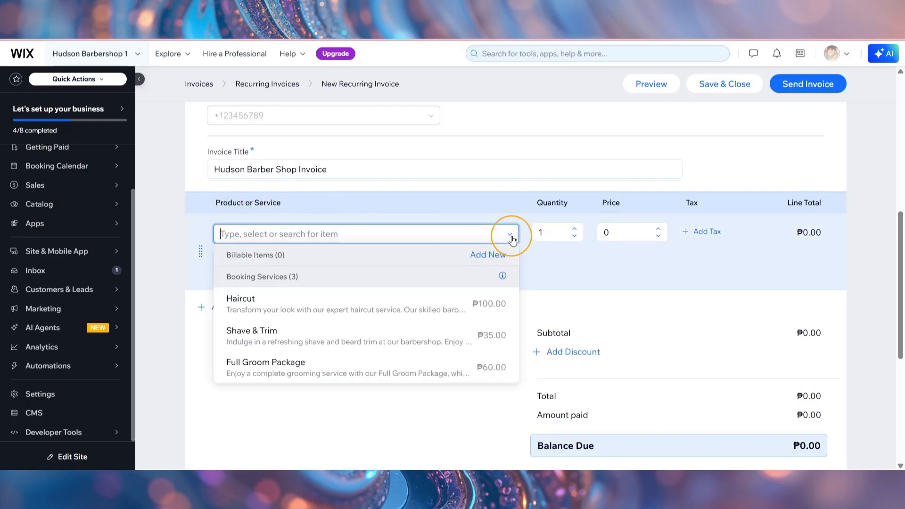
pyautogui.click(424, 327)
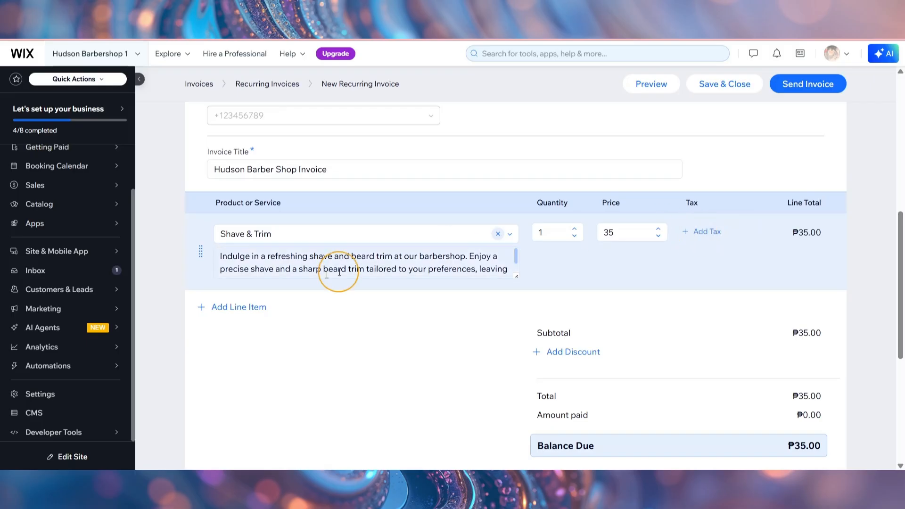
pyautogui.click(244, 311)
pyautogui.click(249, 309)
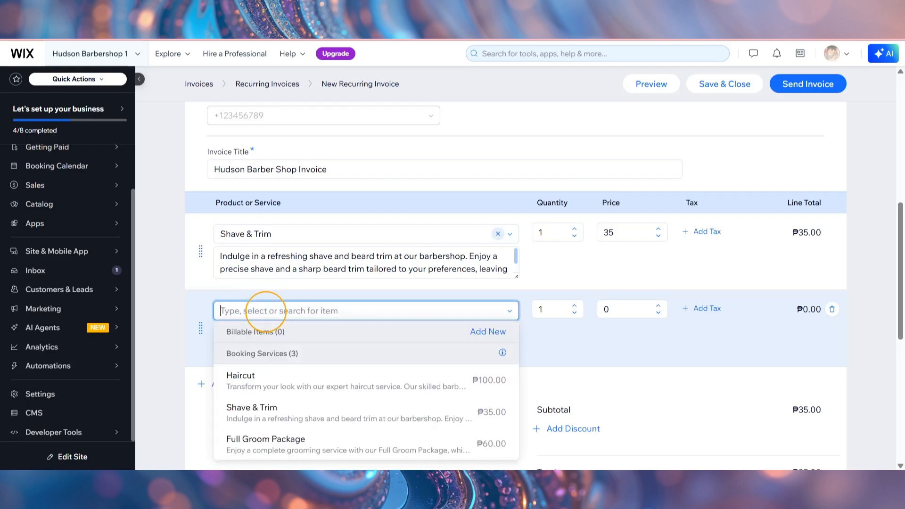
pyautogui.scroll(-1, 283, 339)
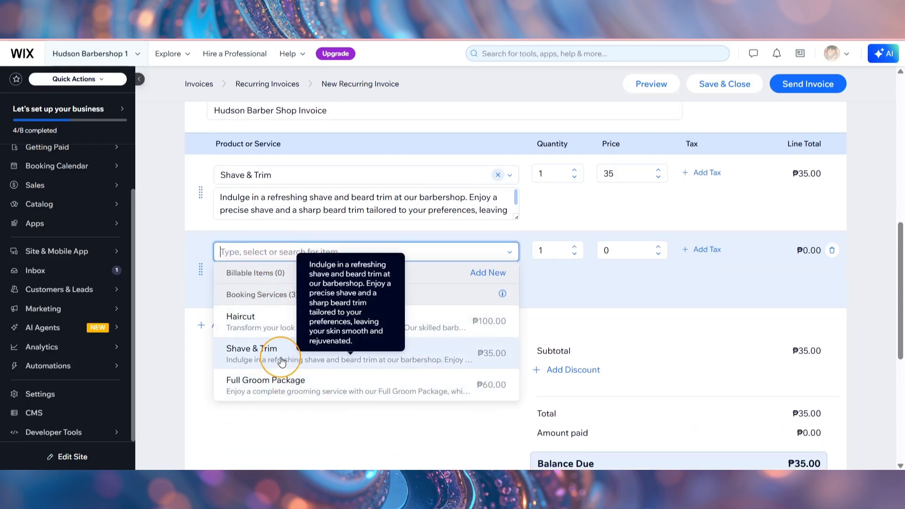
pyautogui.click(255, 322)
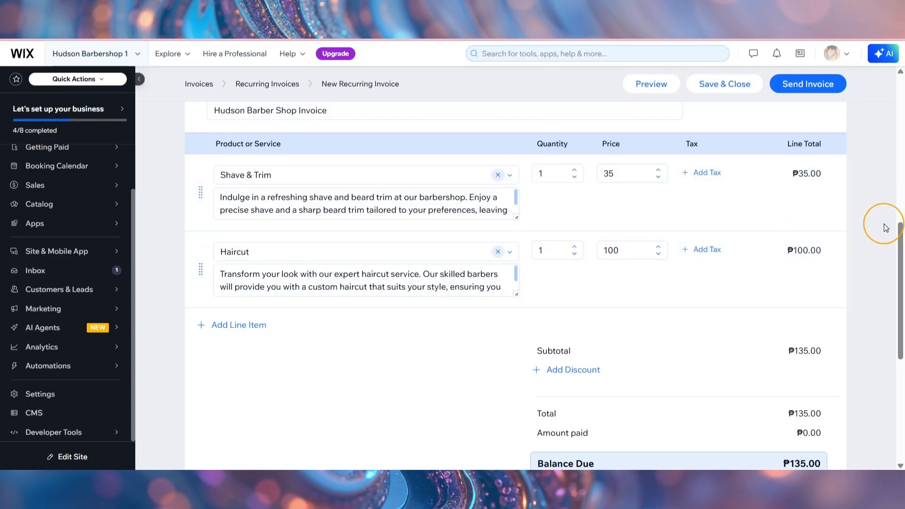
# Enter "Payment will be due seven (7) days upon receiving this invoice." as the invoice terms, leaving the notes empty
pyautogui.scroll(-6, 884, 224)
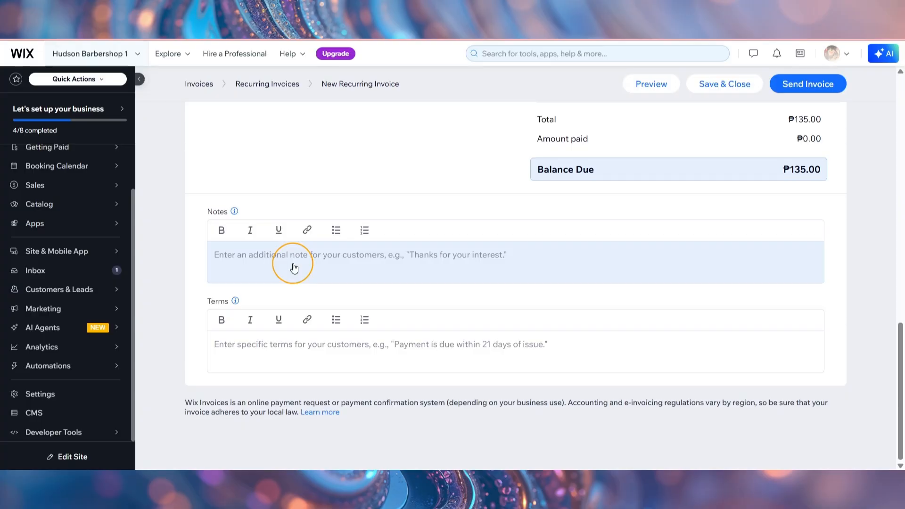
pyautogui.click(295, 268)
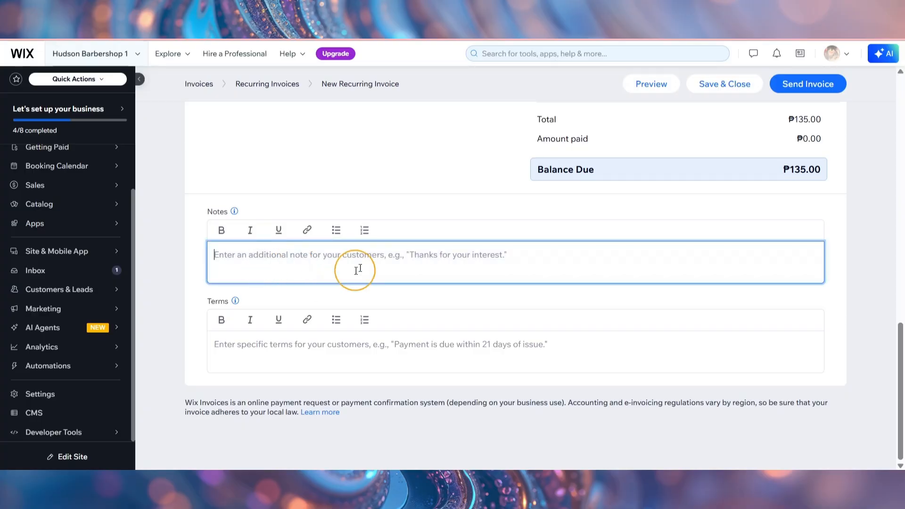
pyautogui.click(286, 356)
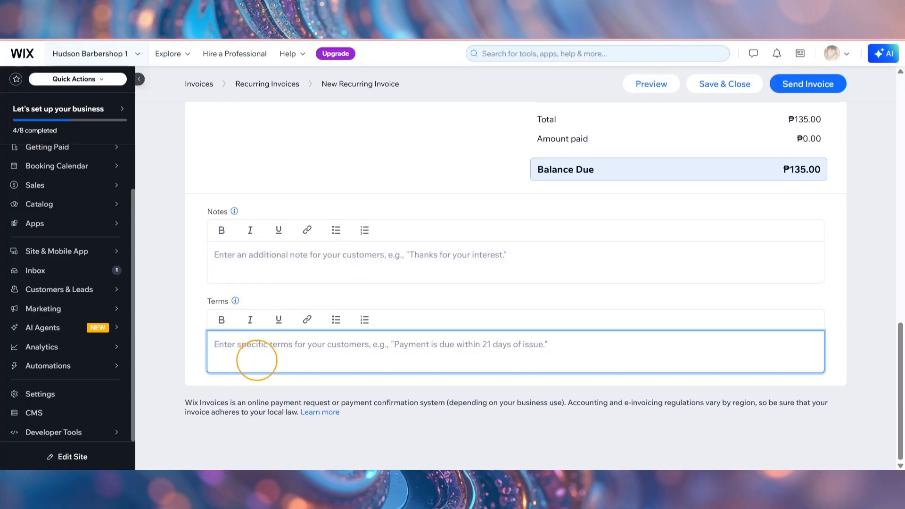
pyautogui.write('Payment will be due seven (7) days upon receiving this invoice.')
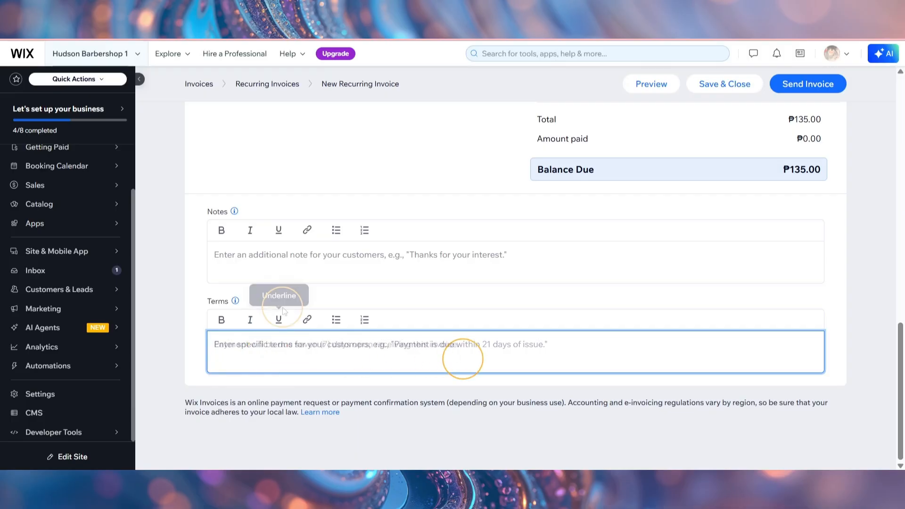
# Recheck the invoice's due date and send the recurring invoice to the customer by email
pyautogui.scroll(15, 496, 329)
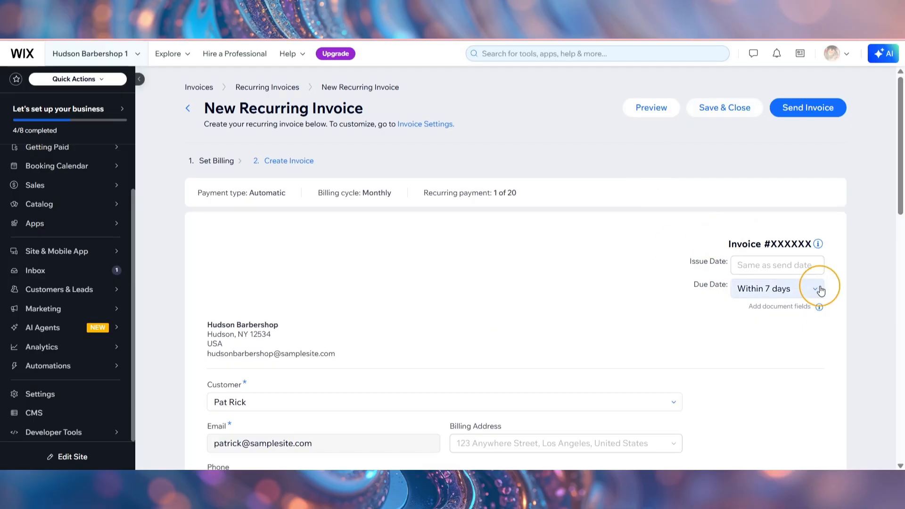
pyautogui.scroll(-8, 823, 286)
pyautogui.scroll(-6, 823, 284)
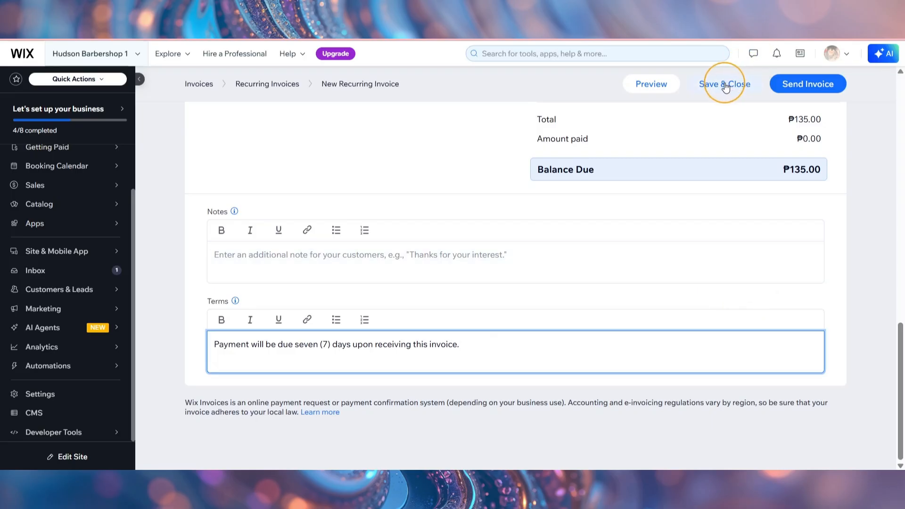
pyautogui.click(801, 87)
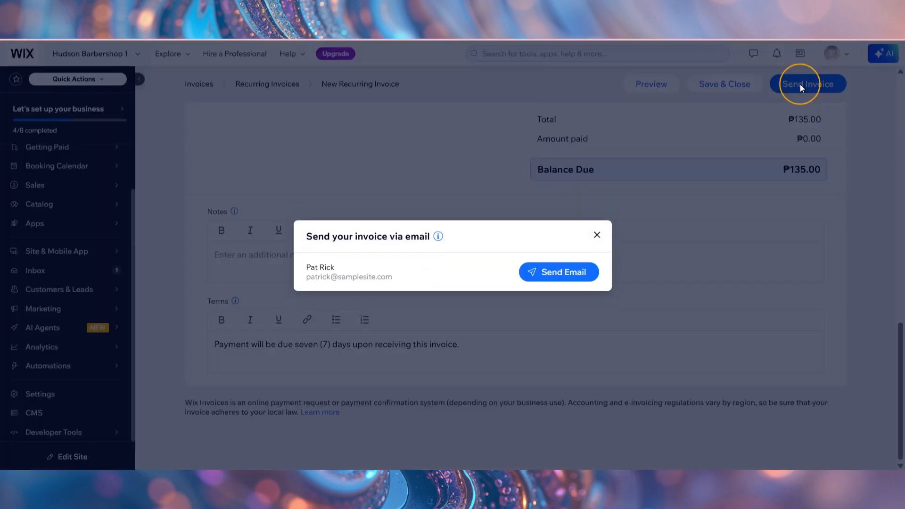
pyautogui.click(570, 274)
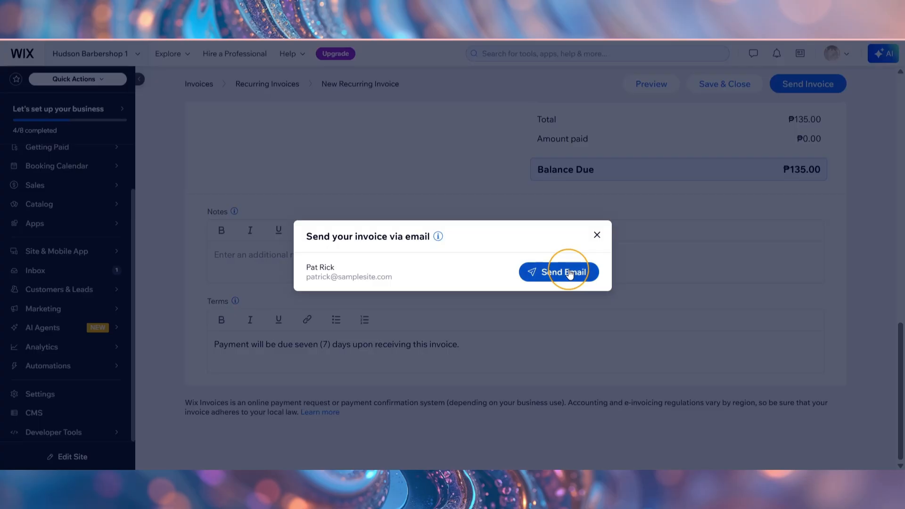